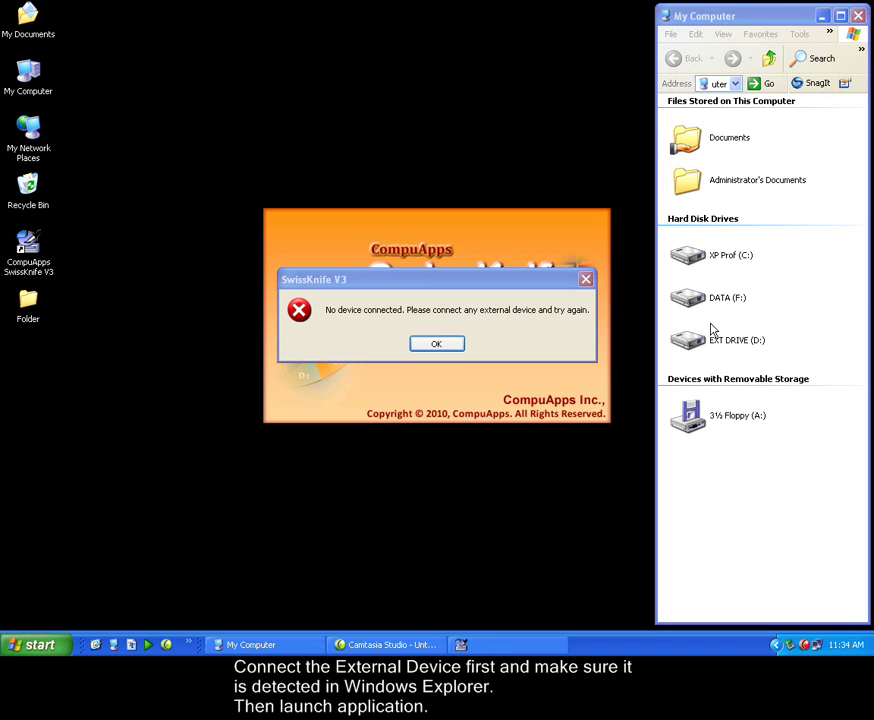
Check the EXT DRIVE (D:) entry, dismiss the missing-device error, and launch CompuApps SwissKnife V3 again
click(722, 341)
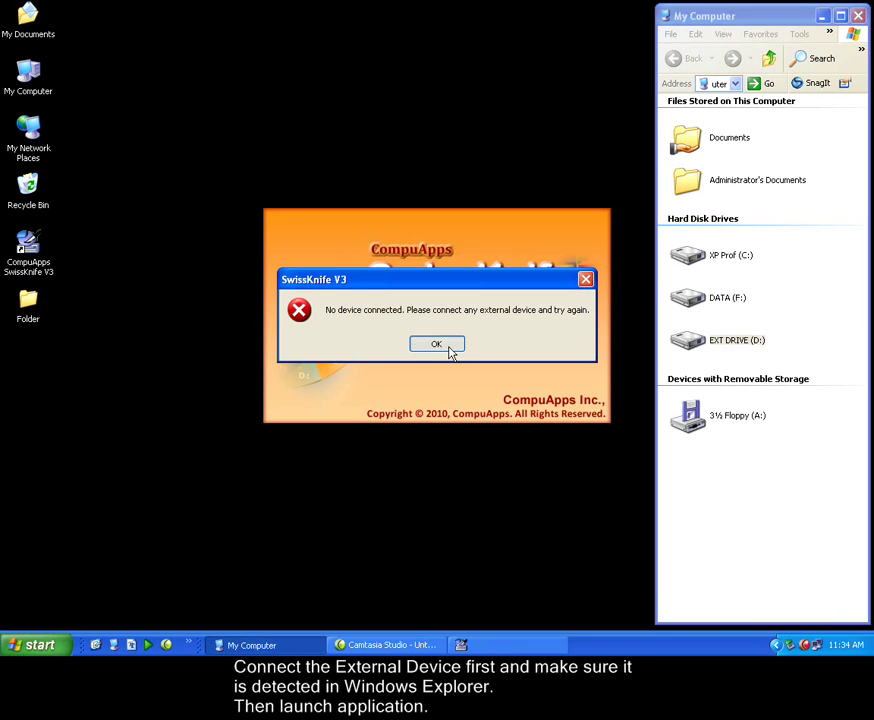
click(446, 346)
click(29, 248)
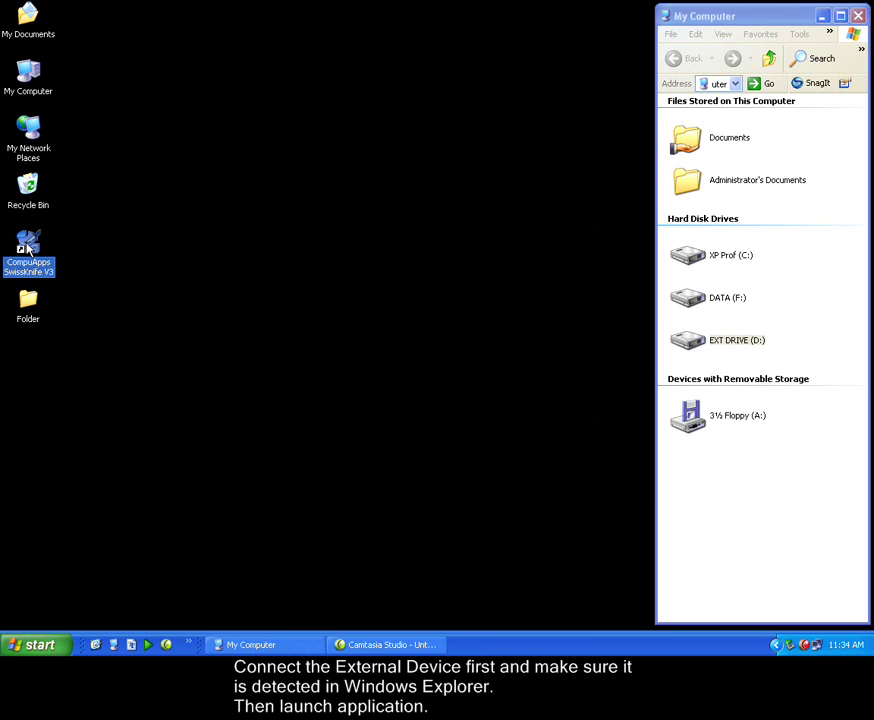
double_click(29, 248)
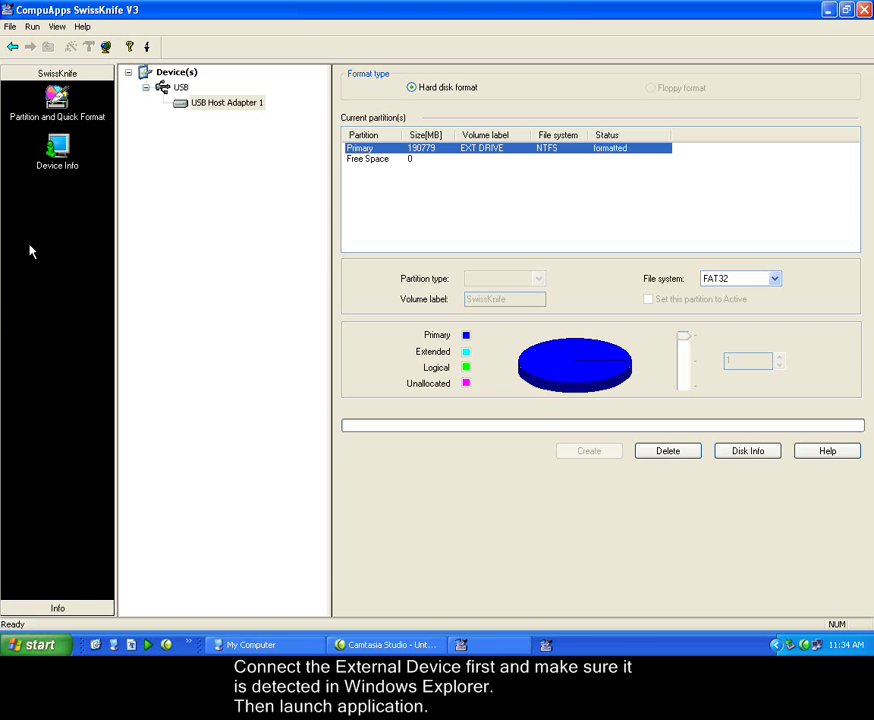
Delete the existing primary NTFS partition labelled EXT DRIVE from the USB disk and confirm the deletion
click(366, 163)
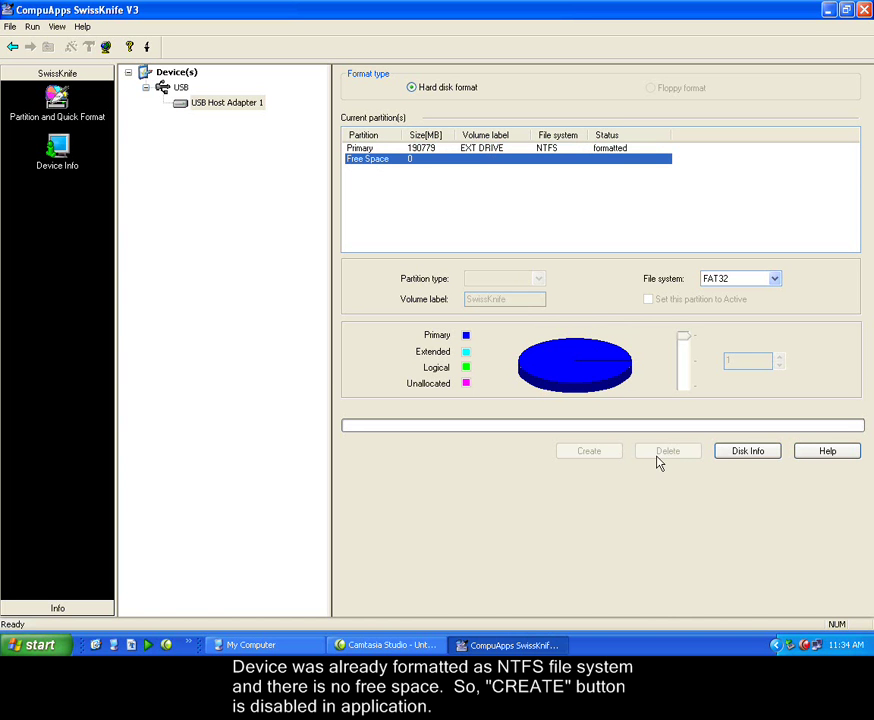
click(418, 150)
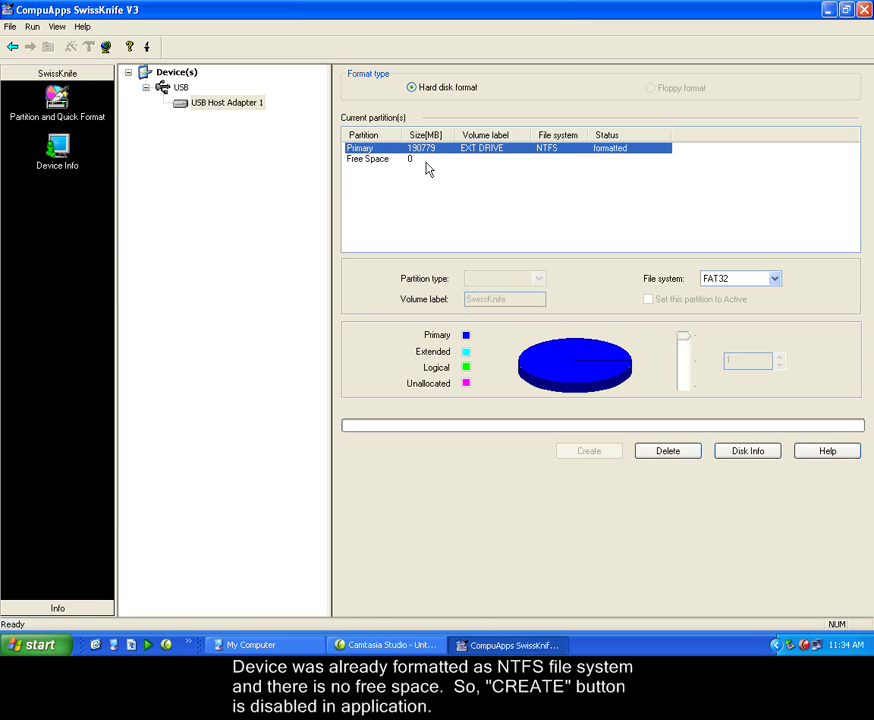
click(666, 456)
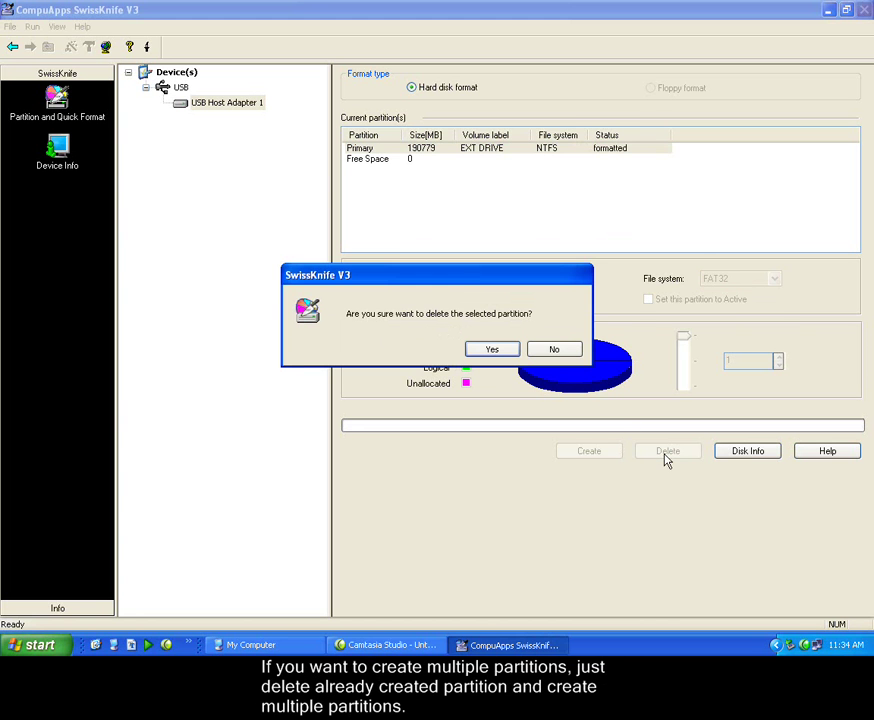
click(493, 350)
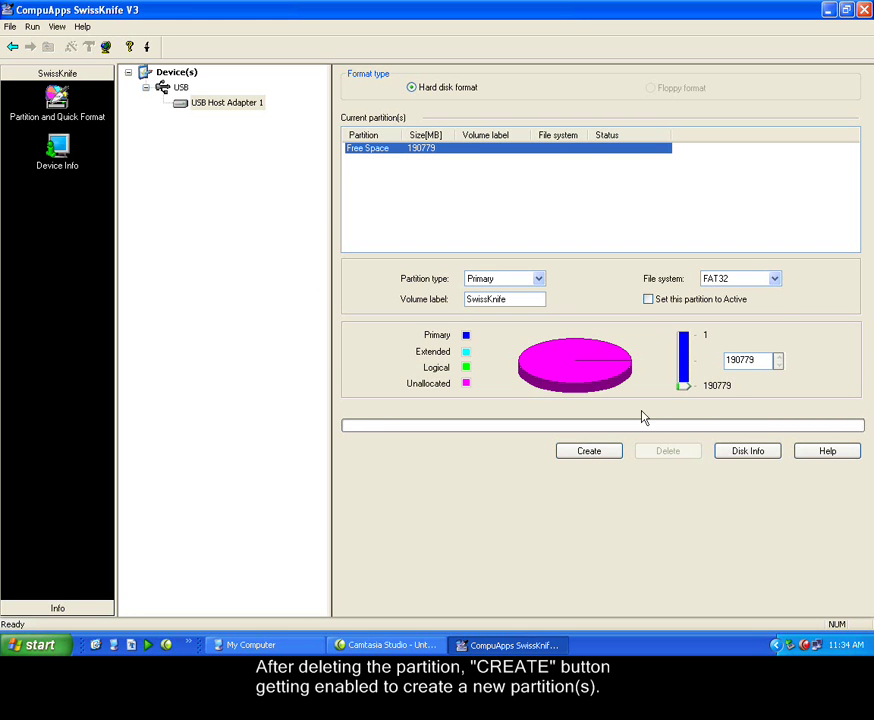
Create a primary FAT32 partition of about 42,000 MB with the volume label "Part 1" in the free space
click(774, 279)
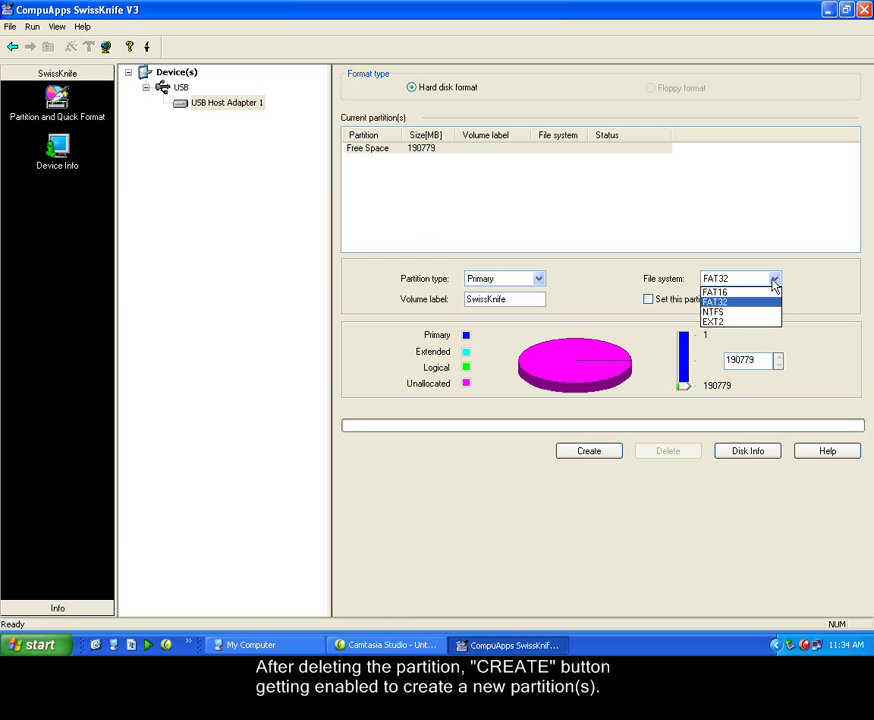
click(774, 282)
drag(684, 388, 684, 350)
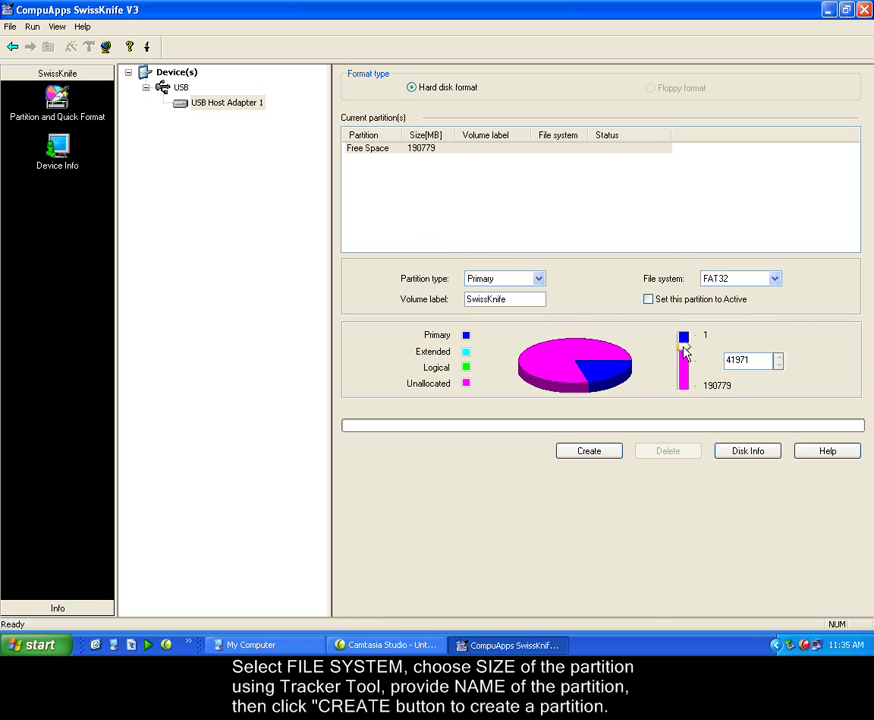
drag(520, 299, 463, 299)
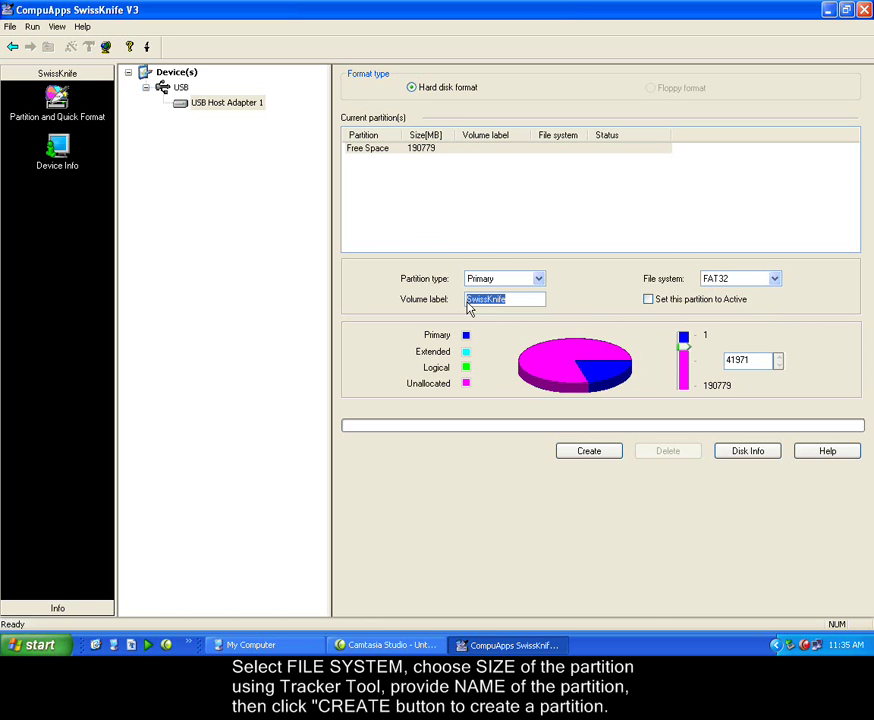
text(Par)
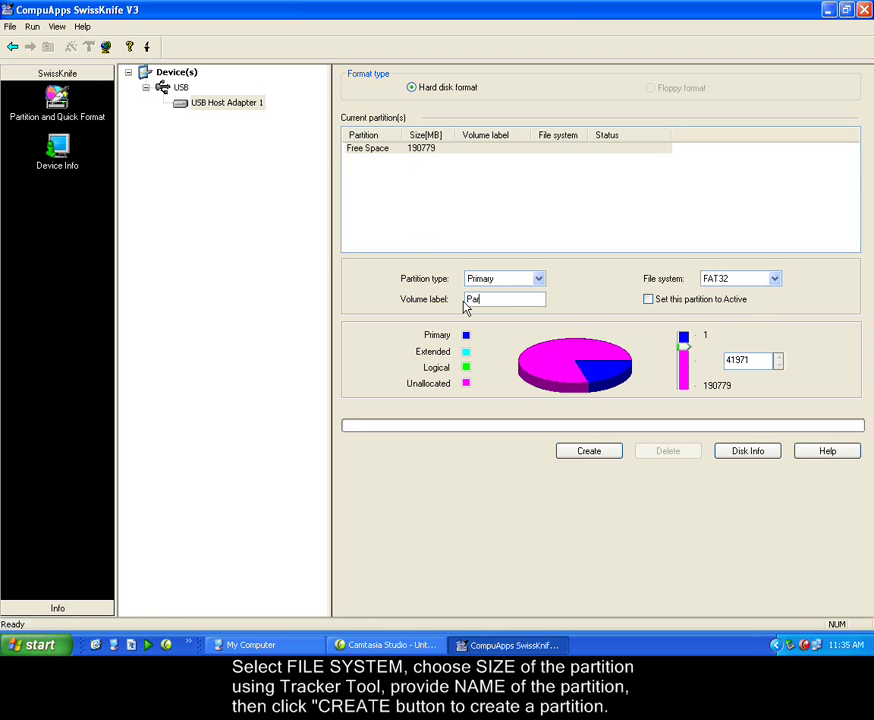
text(t 1)
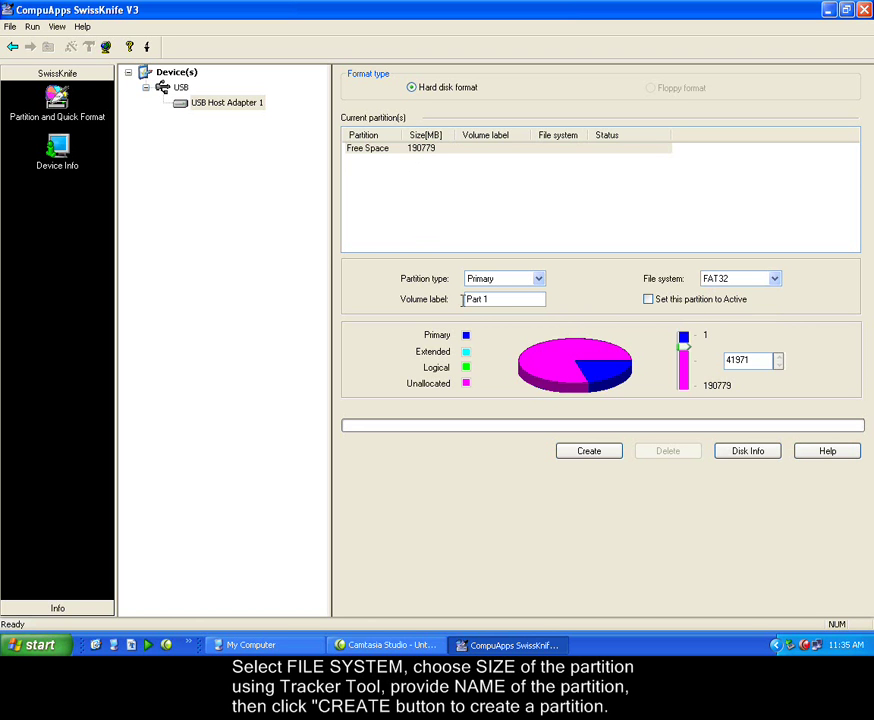
click(589, 451)
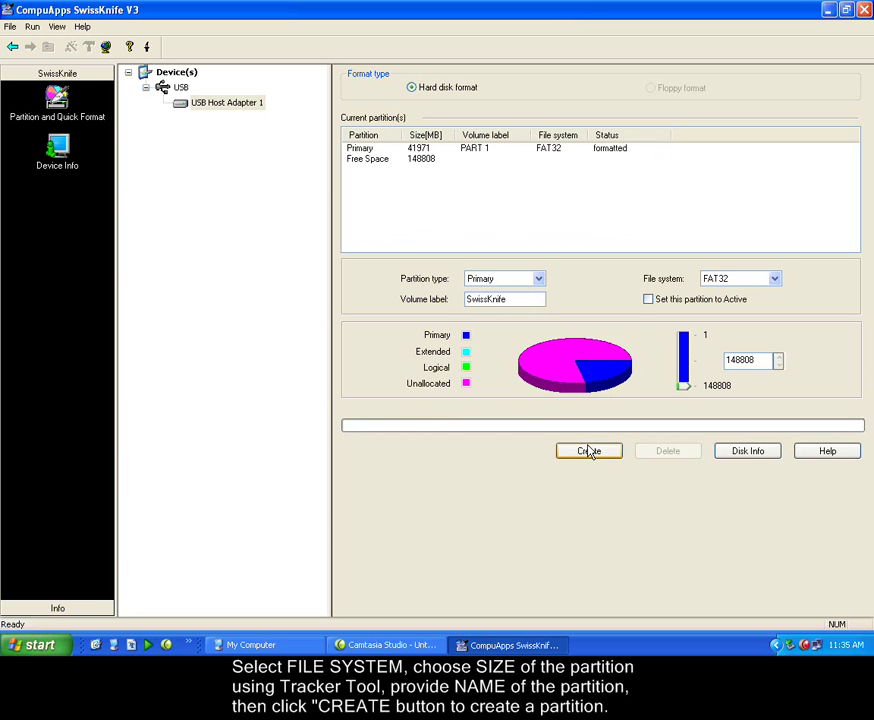
Create a second primary FAT32 partition of about 59,500 MB with the volume label "Part 2" in the free space
click(433, 161)
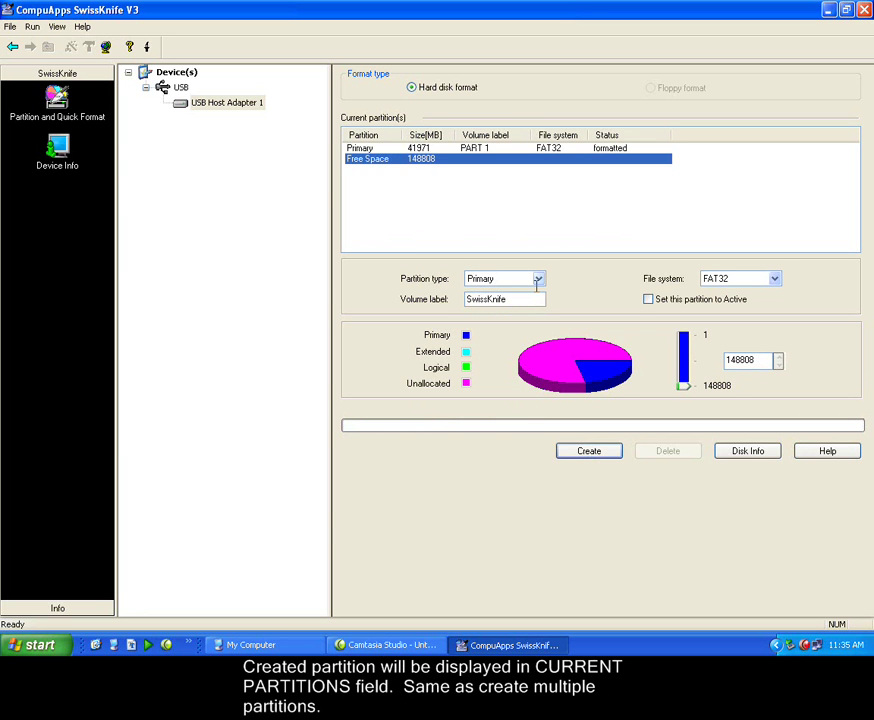
drag(531, 297, 452, 297)
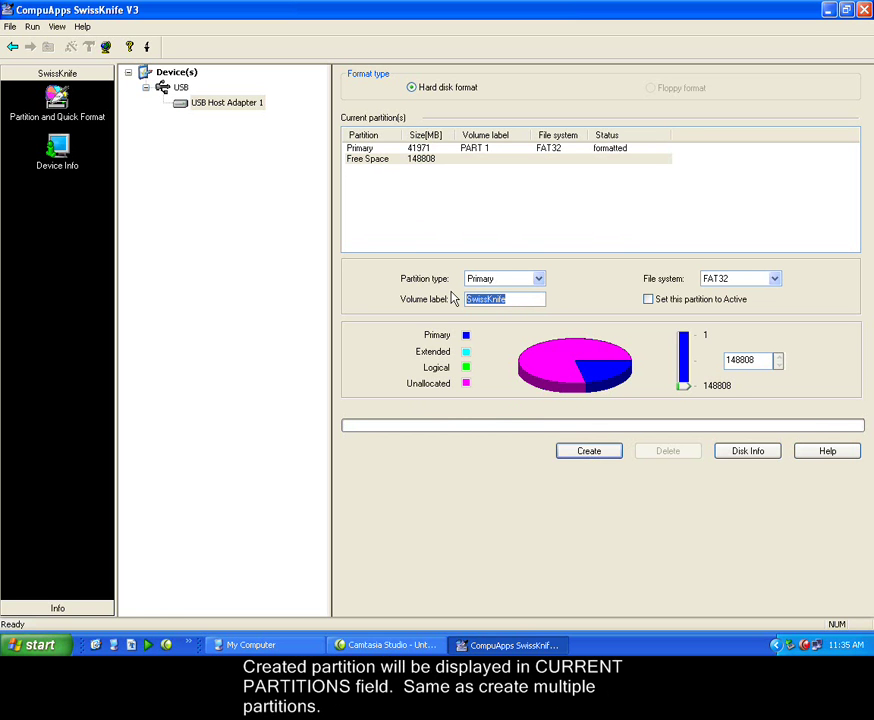
text(Part 2)
click(748, 281)
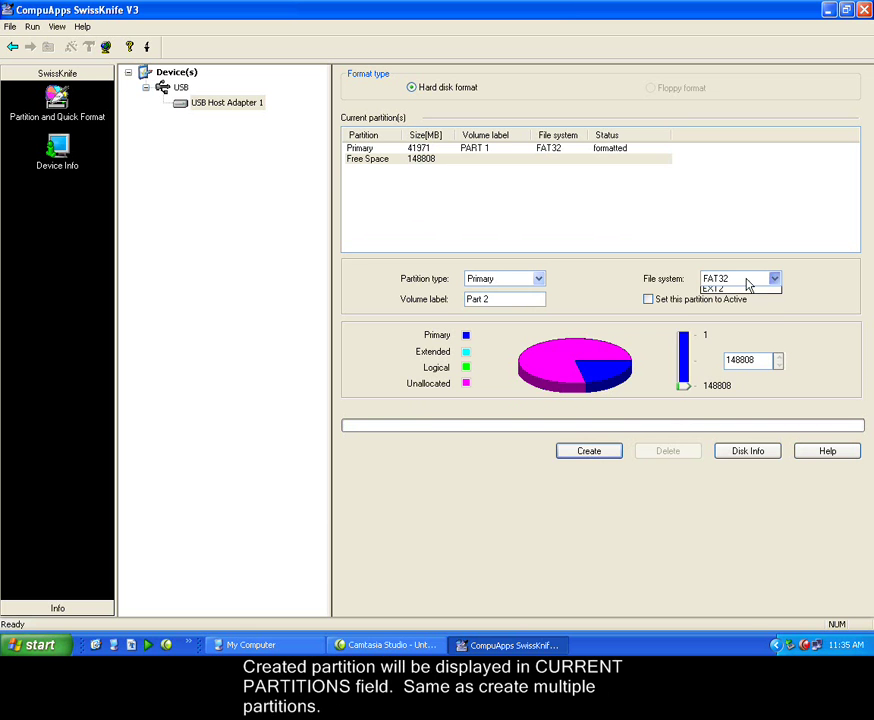
click(737, 303)
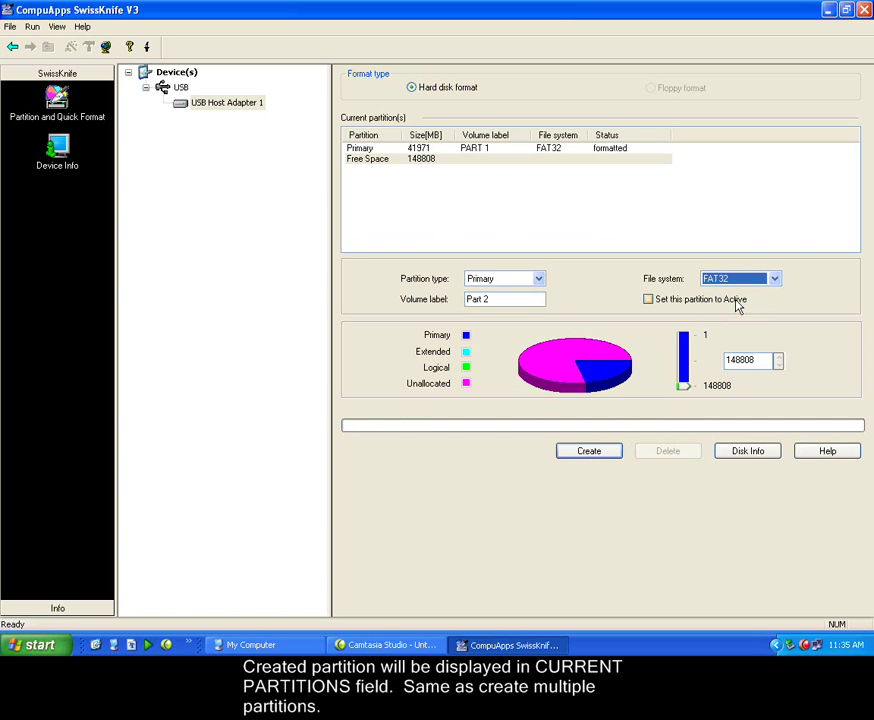
drag(682, 387, 684, 360)
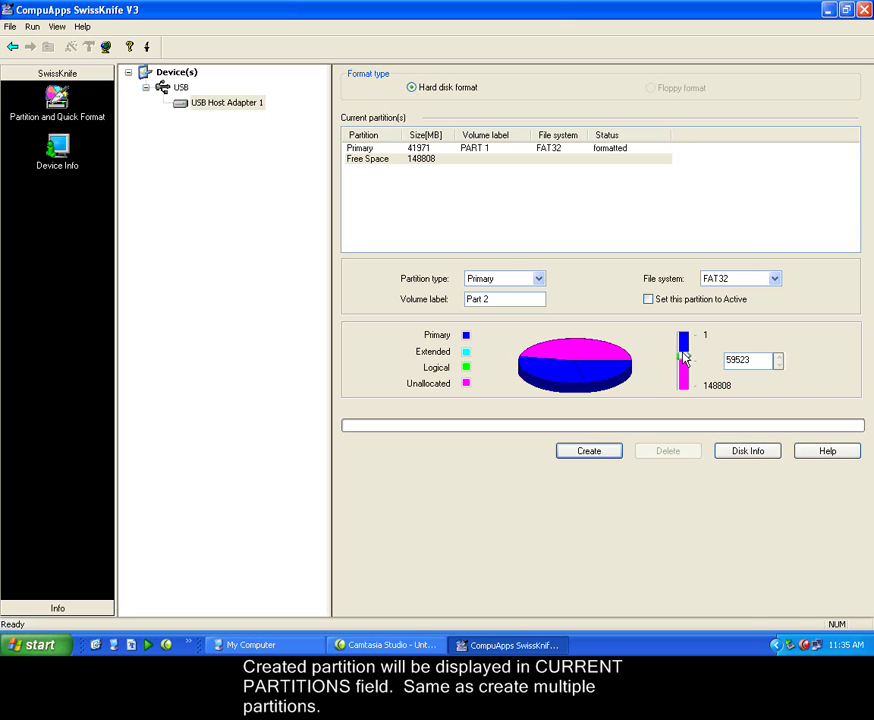
click(607, 451)
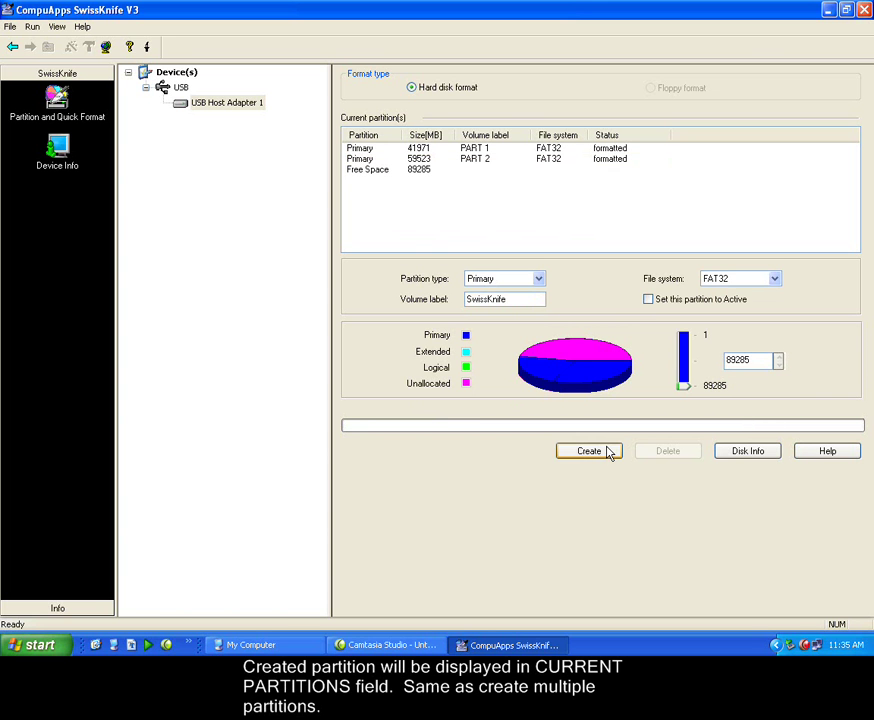
Create an extended partition that takes all of the remaining 89285 MB and acknowledge the logical drive notice
click(540, 283)
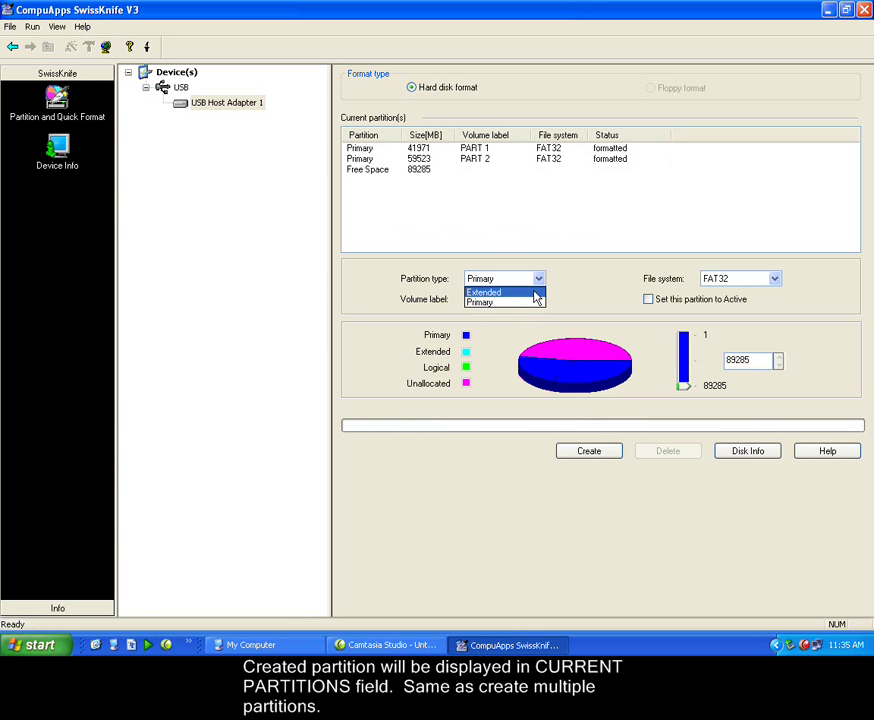
click(535, 292)
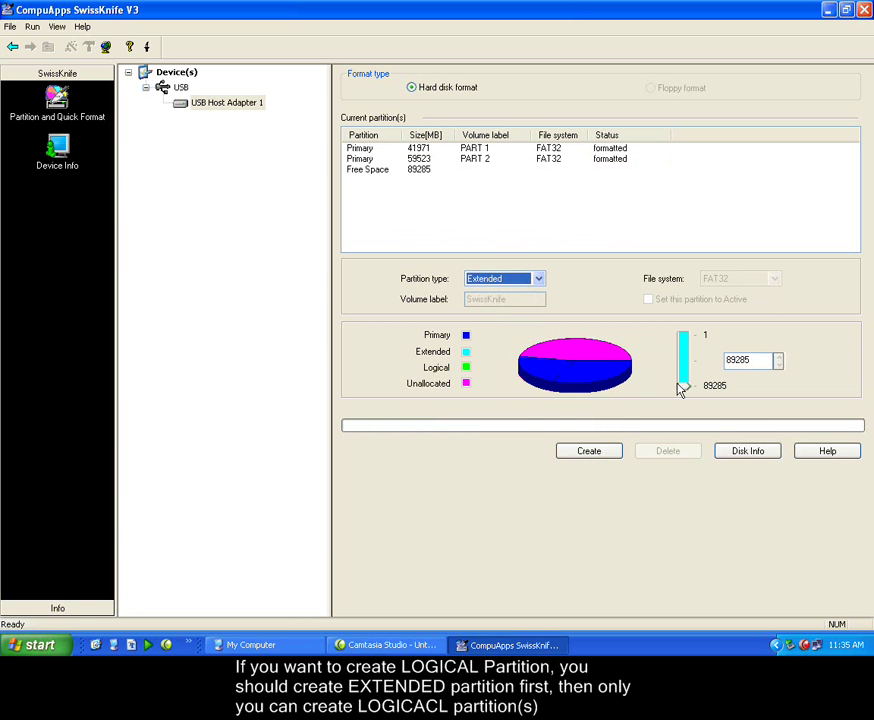
mouse_move(680, 388)
mouse_down()
mouse_move(684, 340)
mouse_move(686, 397)
mouse_up()
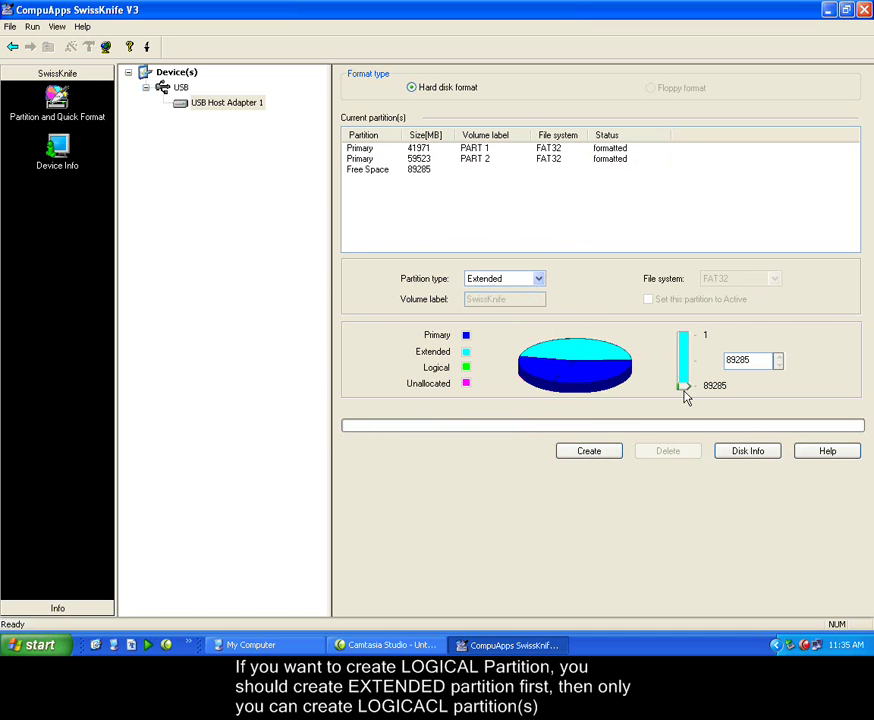
click(603, 455)
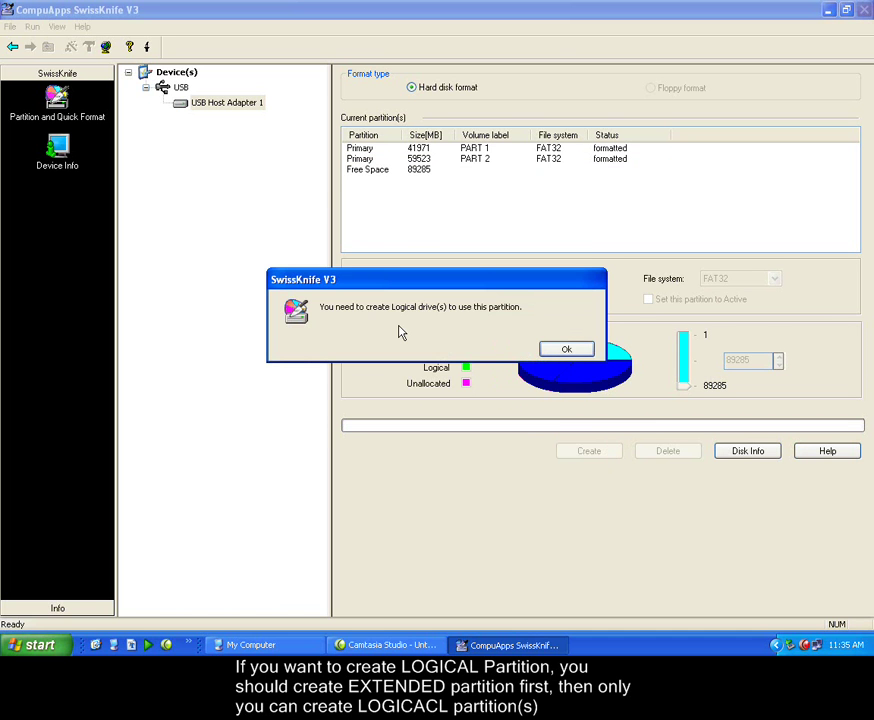
click(561, 348)
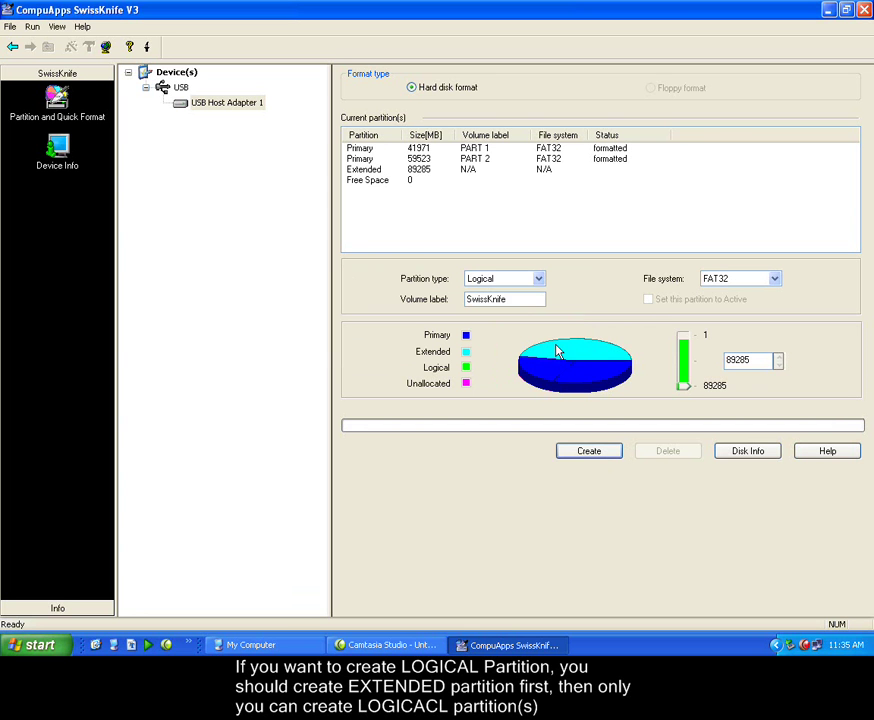
Create a logical NTFS partition of about 43,700 MB with the volume label "Part 3" inside the extended partition
click(540, 281)
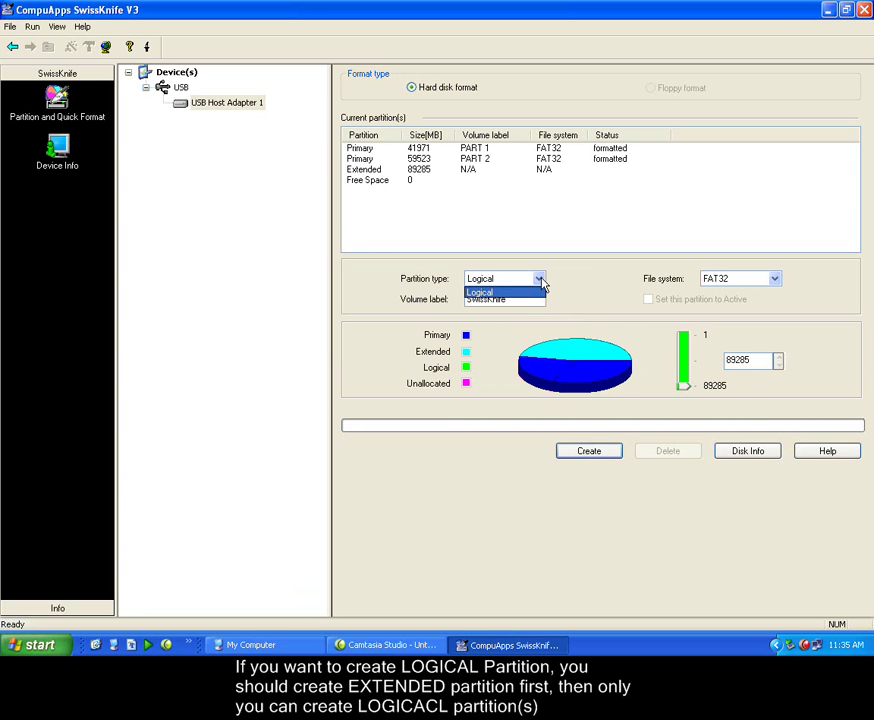
click(544, 289)
drag(684, 386, 684, 360)
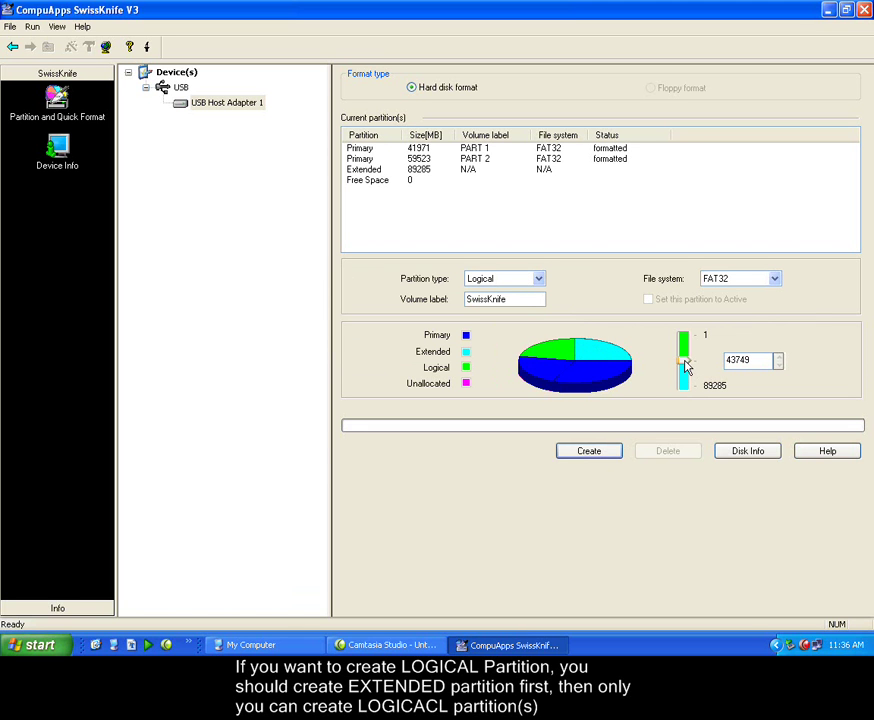
drag(506, 300, 462, 306)
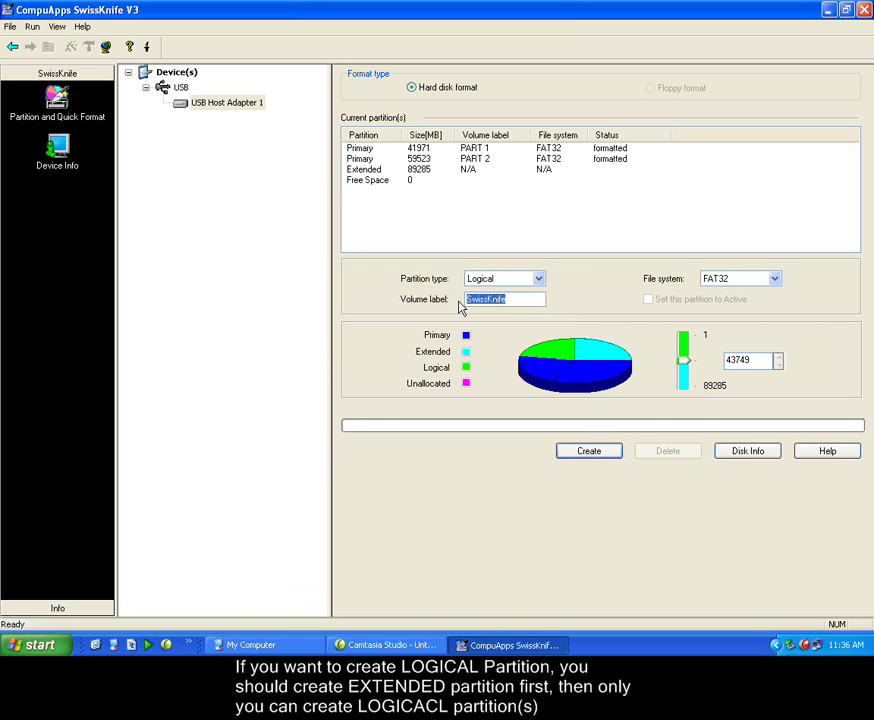
text(Part 3)
click(738, 280)
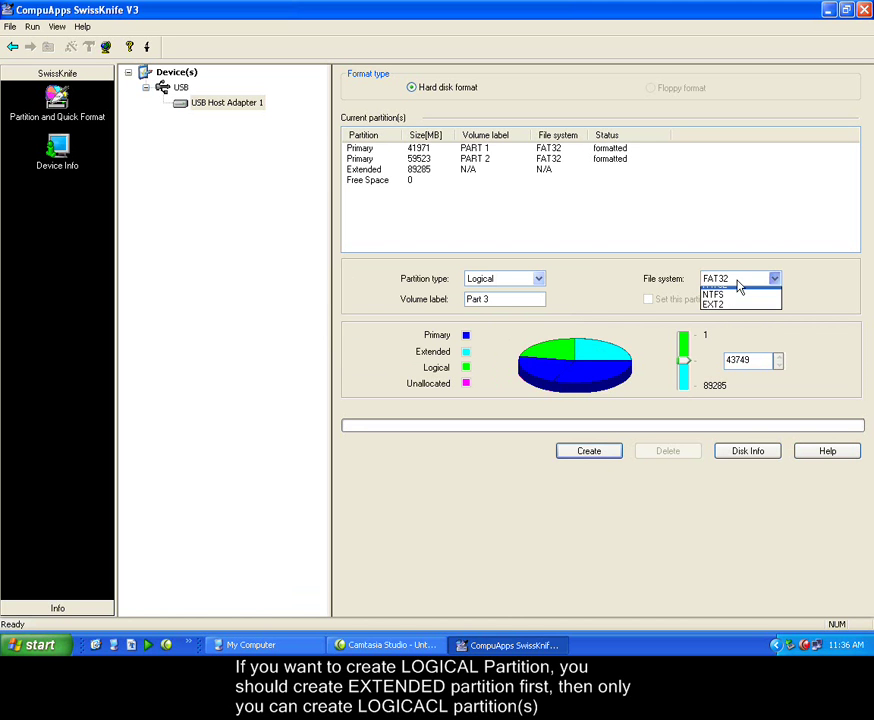
click(735, 313)
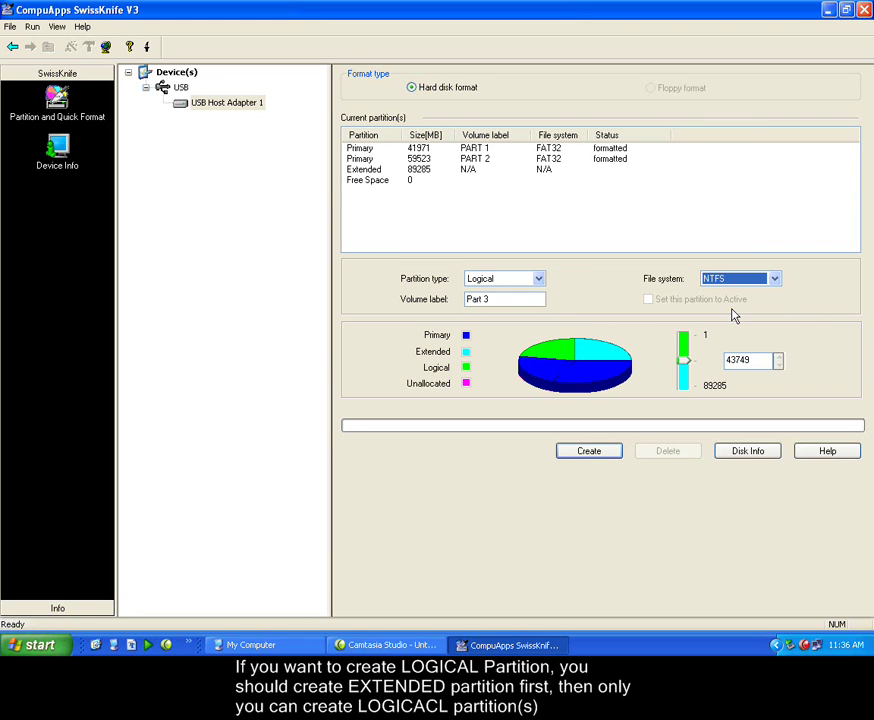
click(595, 452)
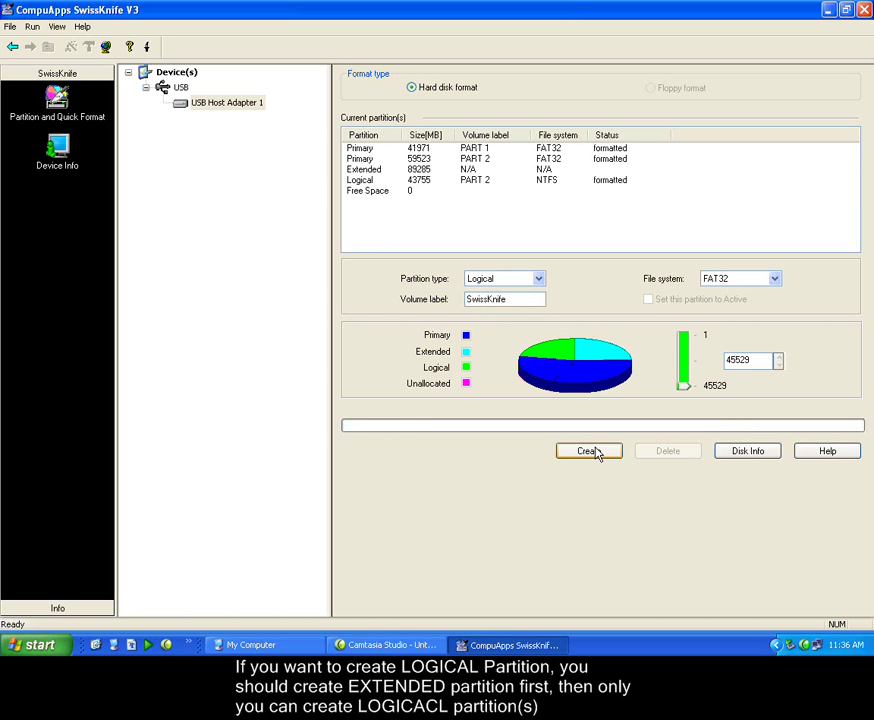
Create a logical FAT32 partition labelled "Part 4" using the remaining 45529 MB, and select the Free Space entry to check it
mouse_move(679, 388)
mouse_down()
mouse_move(683, 371)
mouse_move(683, 385)
mouse_up()
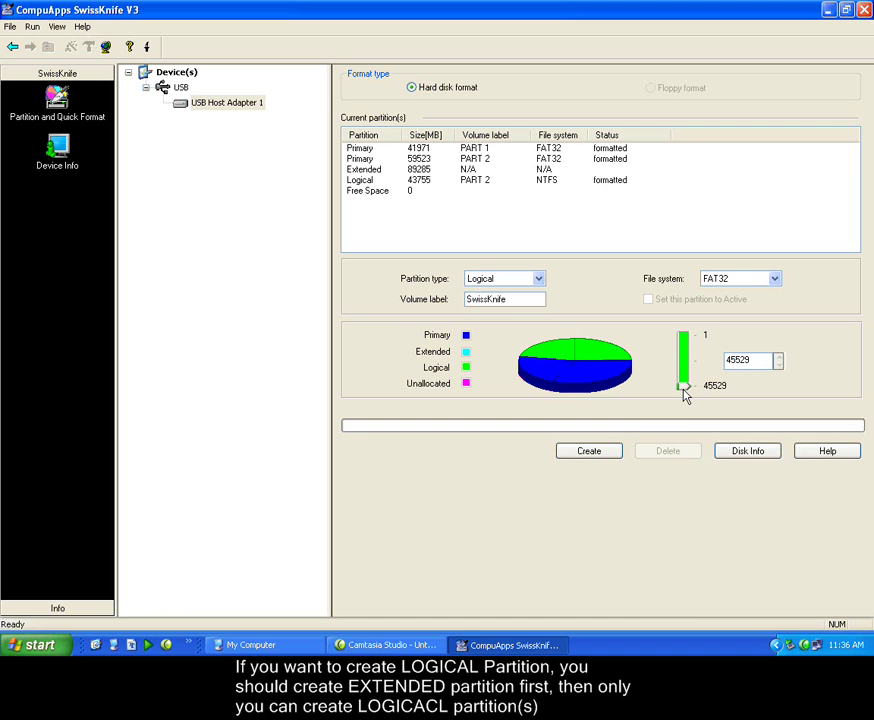
drag(514, 300, 453, 302)
text(Part 4)
click(741, 281)
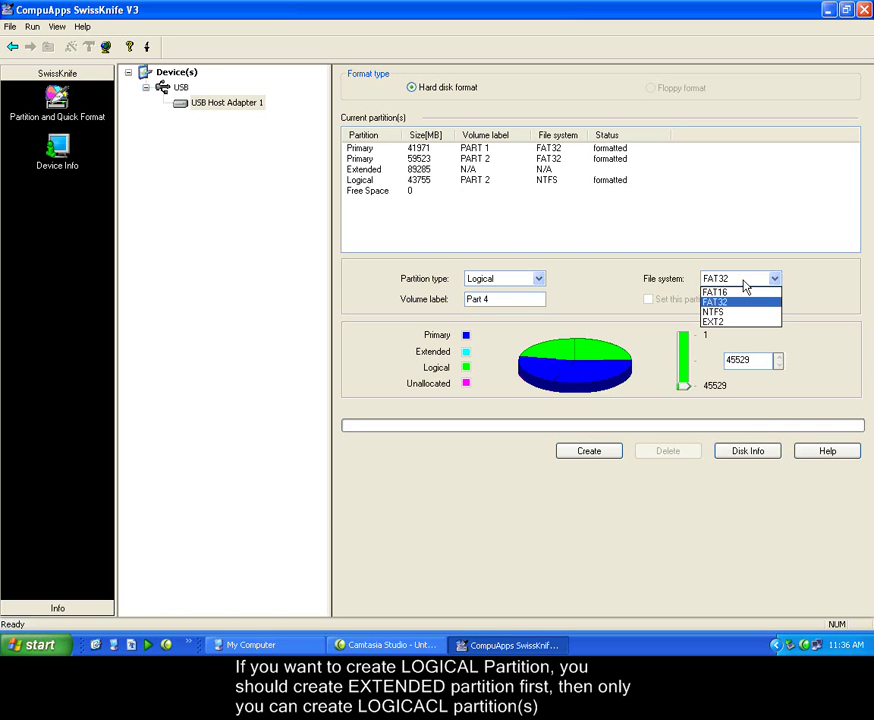
click(737, 307)
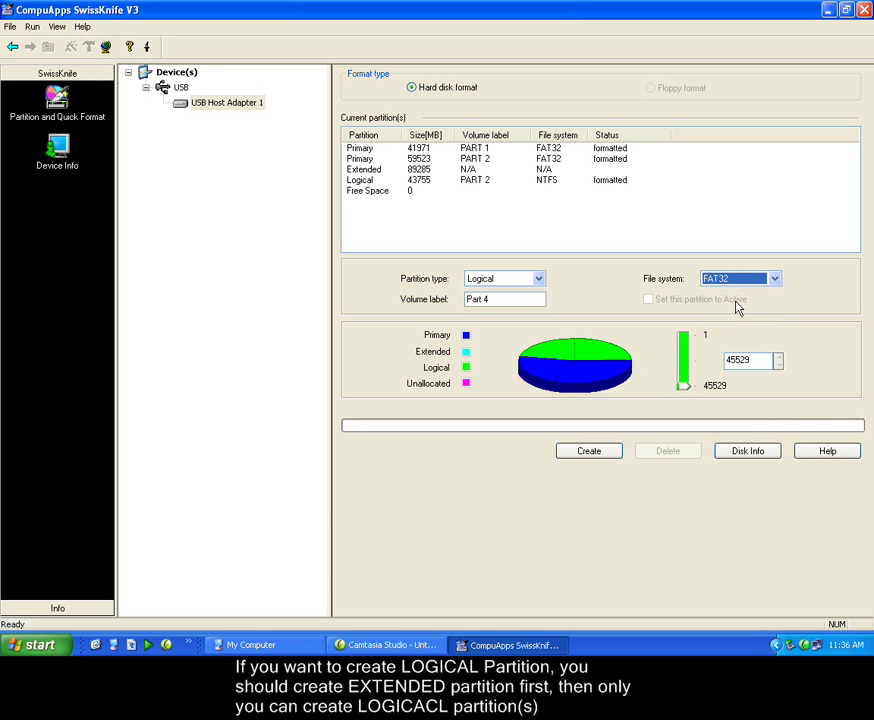
click(604, 454)
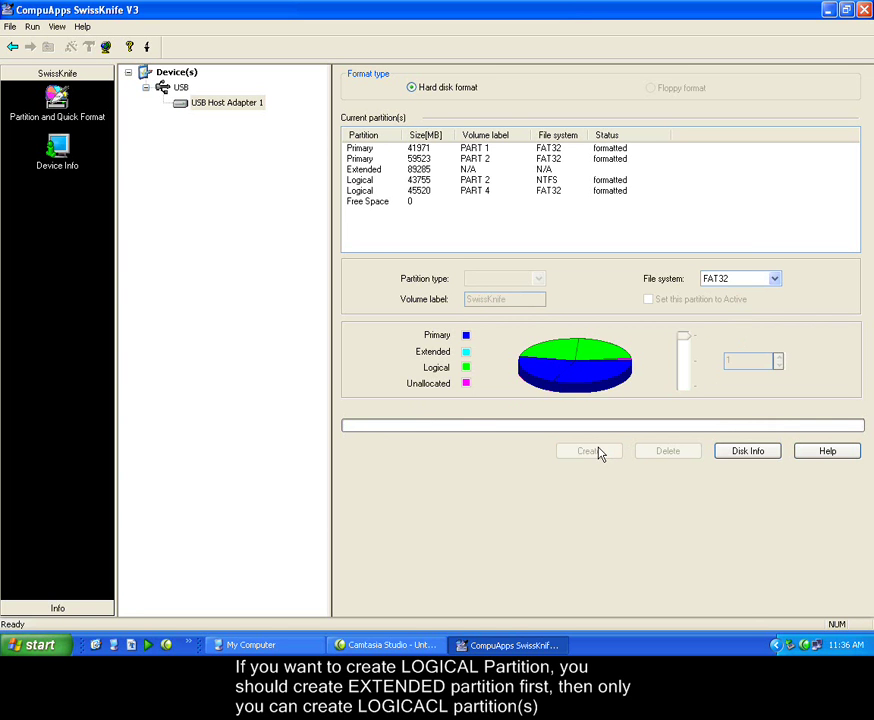
click(381, 203)
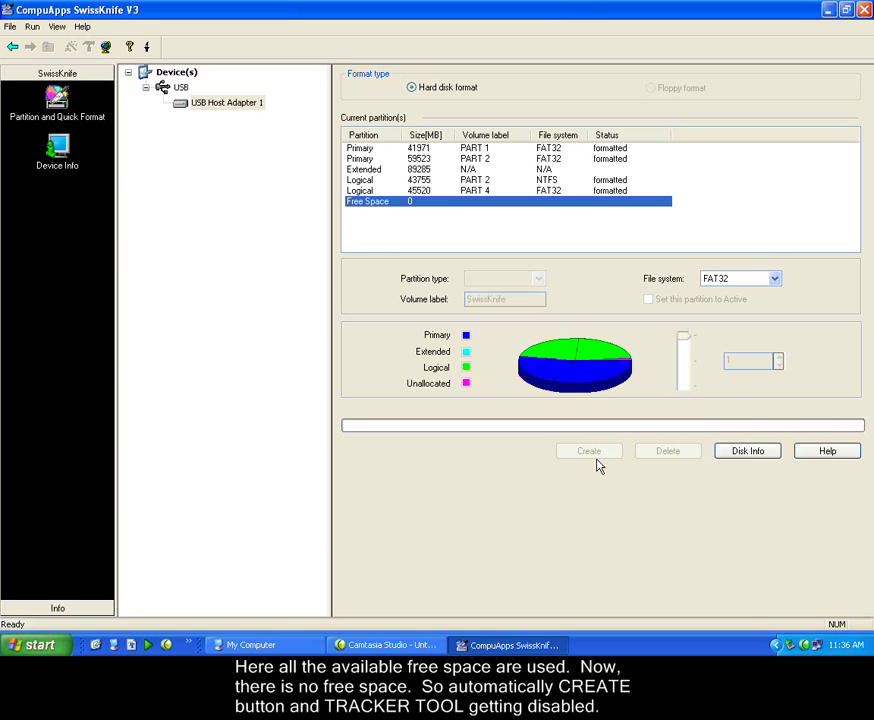
Try the partition size slider on the Free Space entry and exit the partitioning application properly
click(684, 348)
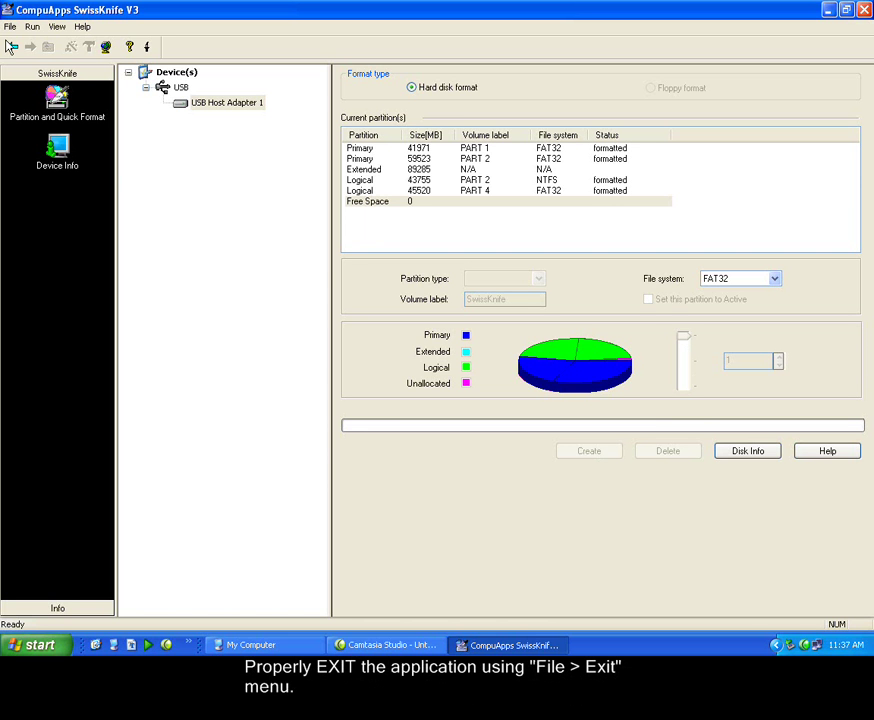
click(8, 28)
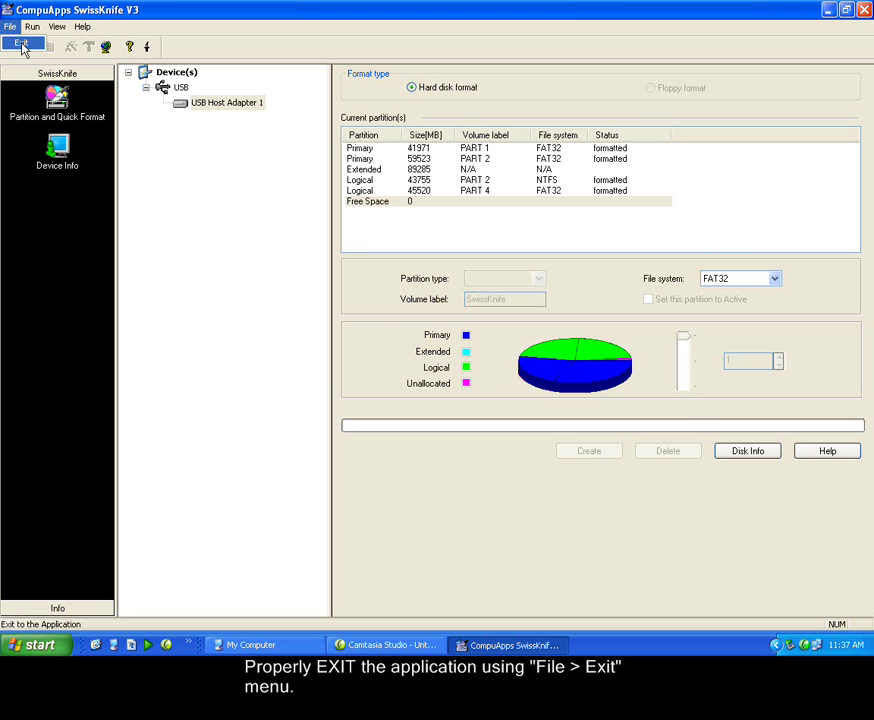
click(22, 45)
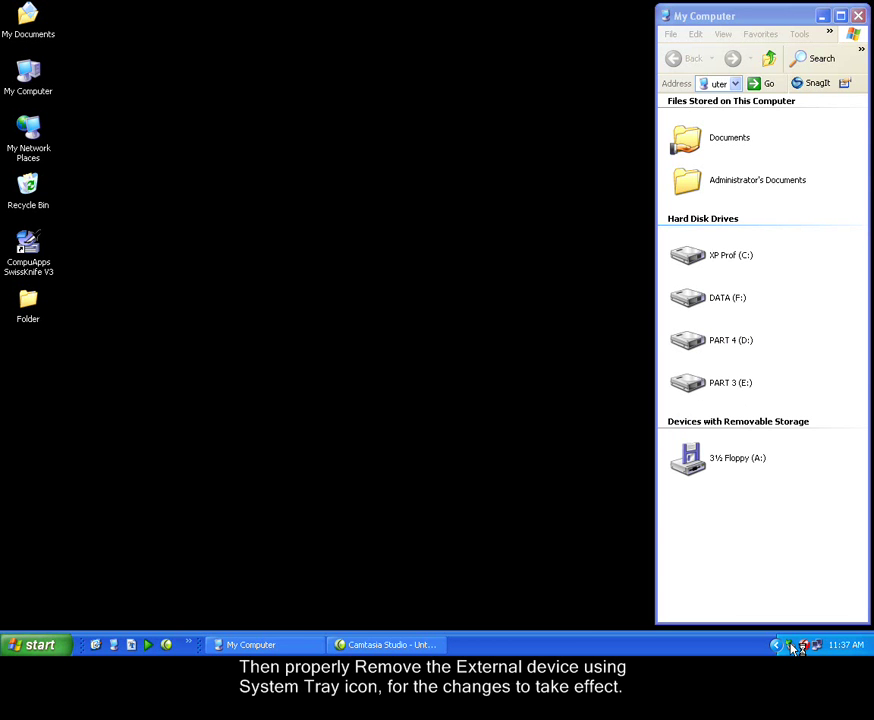
Safely remove the USB Mass Storage Device and, once it is replugged, select drives PART 1 to PART 4 in My Computer to verify them
click(790, 646)
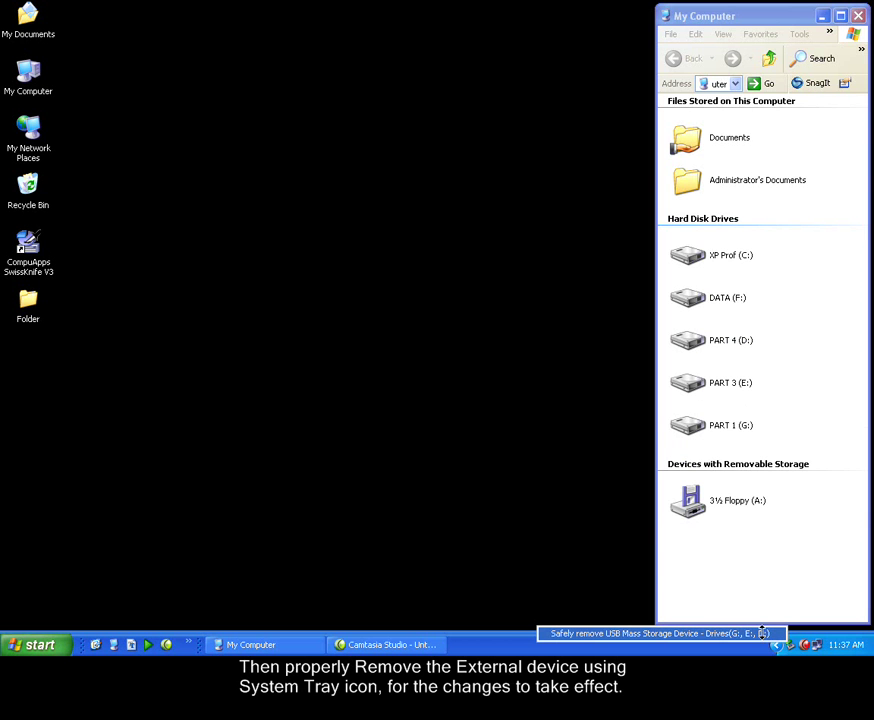
click(762, 632)
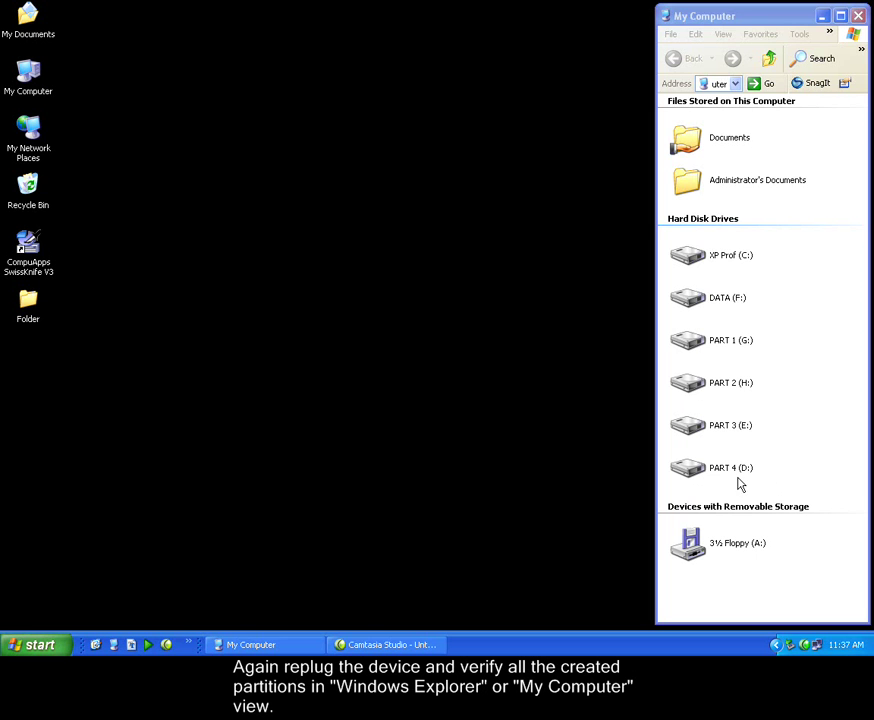
drag(771, 425, 667, 491)
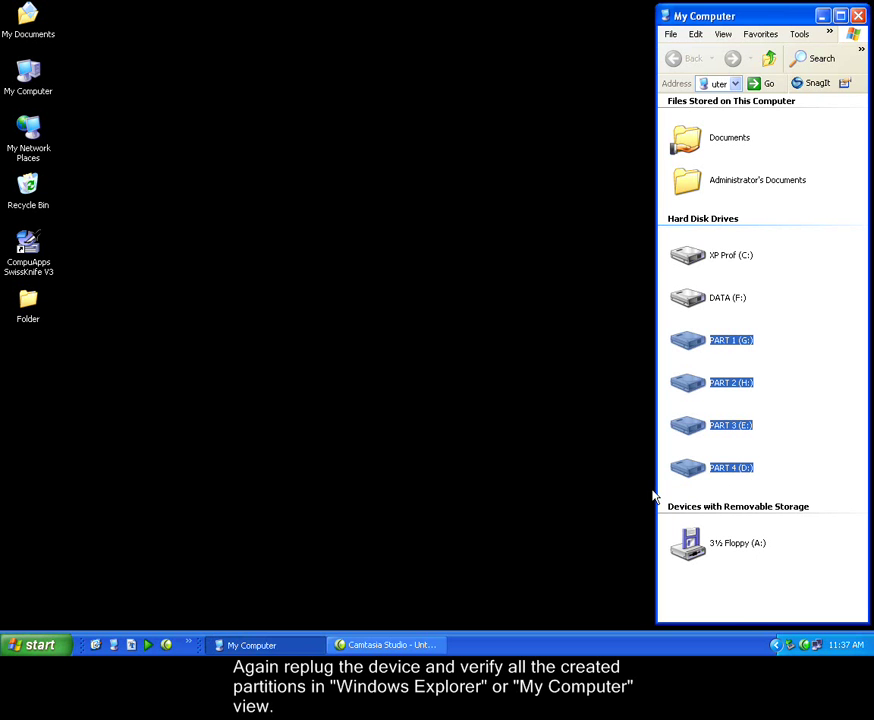